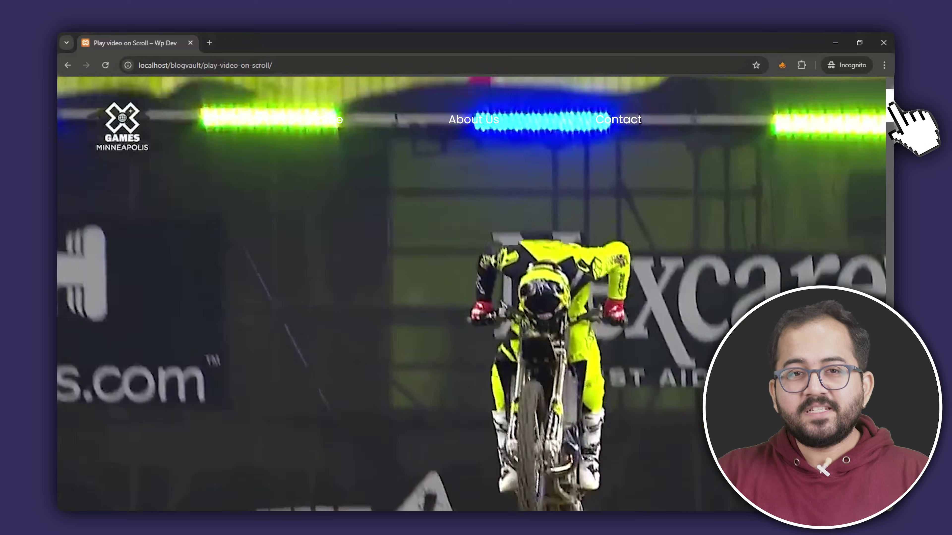
- Scrub the demo scroll-video pages by dragging the scrollbar, ending on the AirPods earbuds demo
mouse_move(890, 112)
mouse_down()
mouse_move(890, 152)
mouse_move(889, 124)
mouse_up()
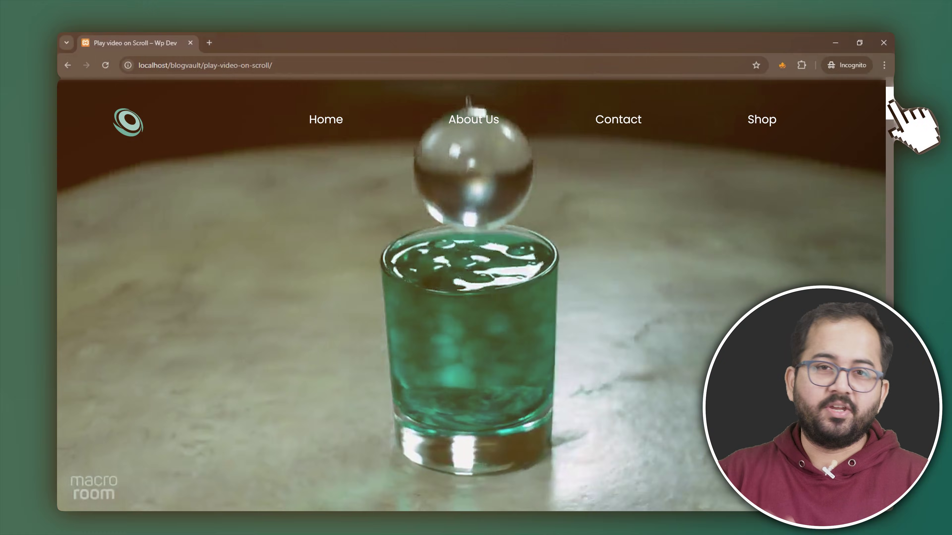
drag(891, 139, 889, 113)
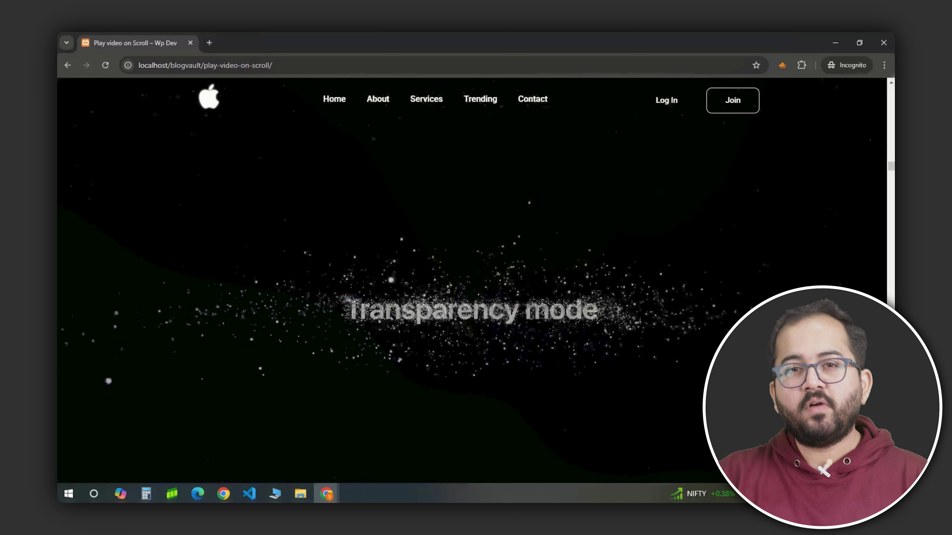
- Scroll the AirPods page down to scrub its video from Transparency mode to Precision Finding
scroll(472, 281, down, 5)
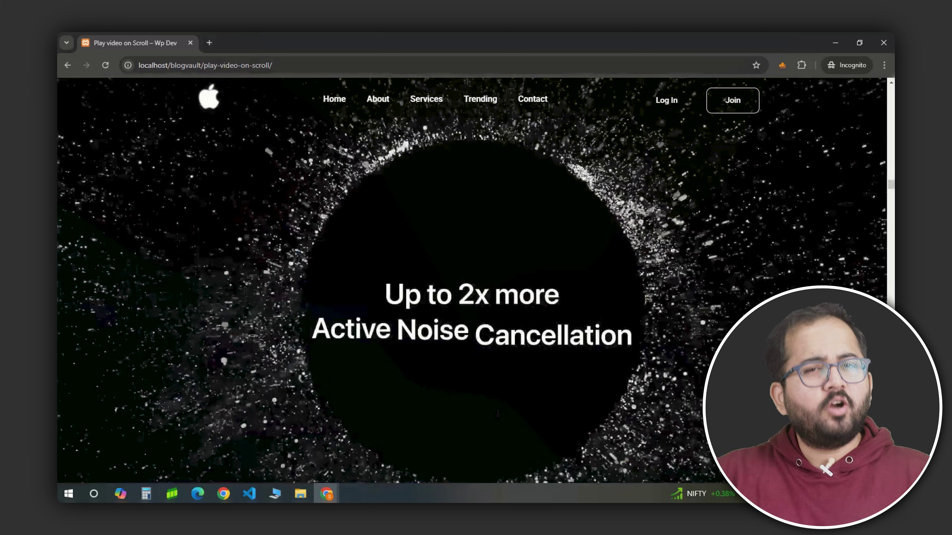
scroll(472, 281, down, 3)
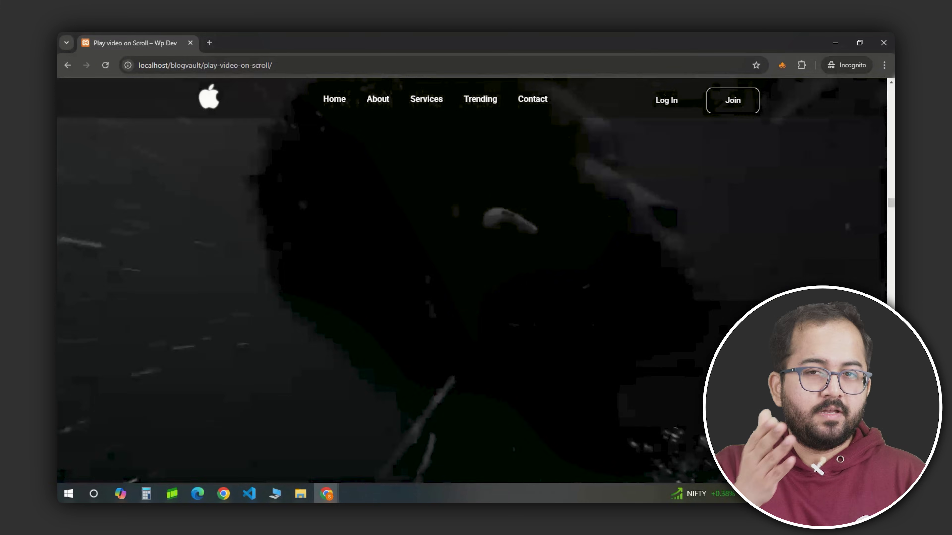
scroll(472, 281, down, 2)
scroll(472, 281, down, 2)
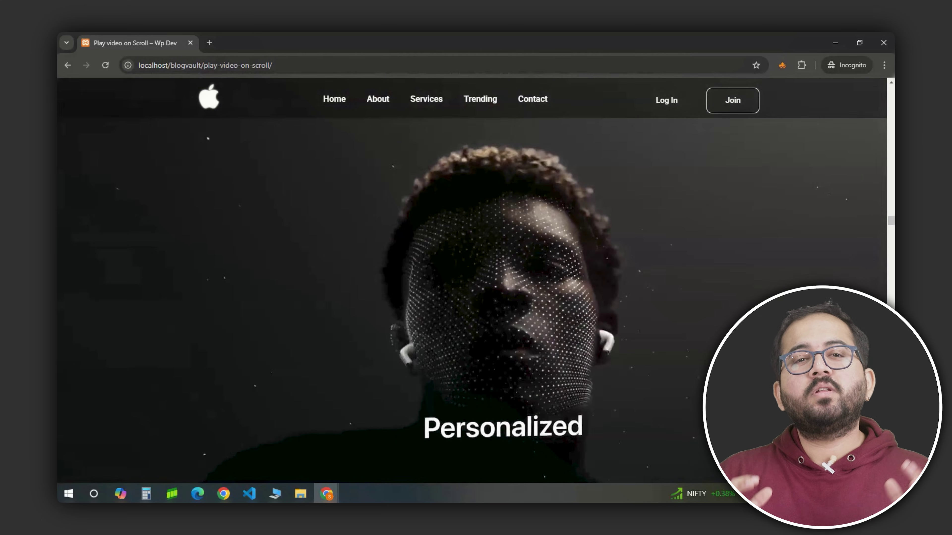
scroll(472, 281, down, 2)
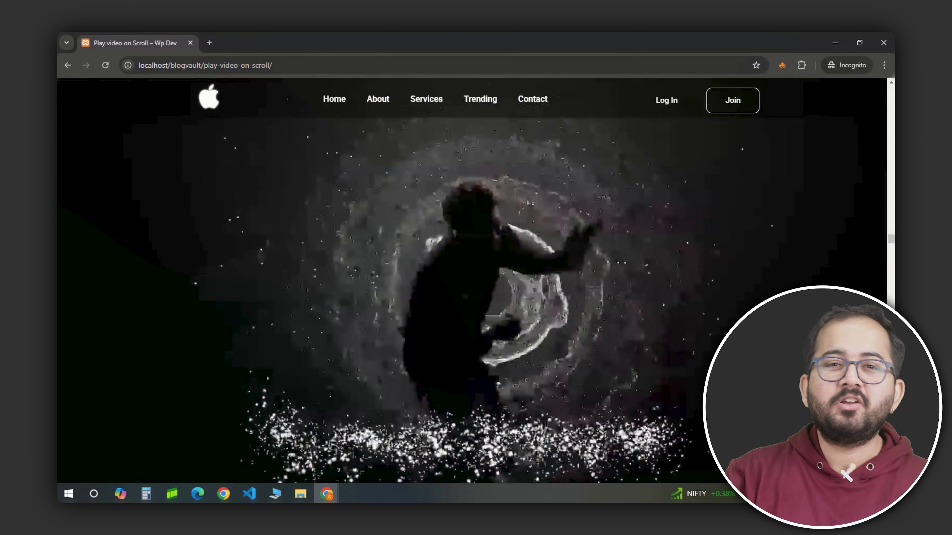
scroll(473, 281, down, 3)
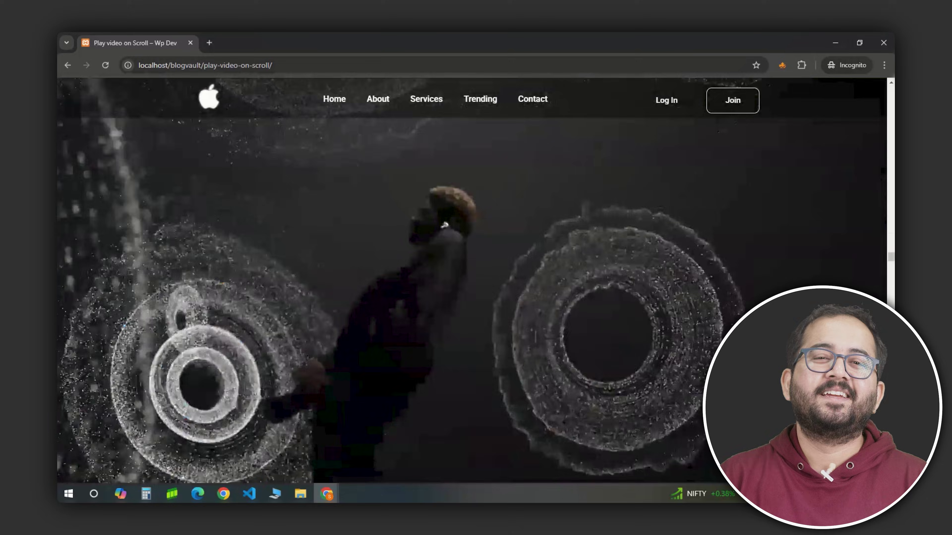
scroll(472, 281, down, 4)
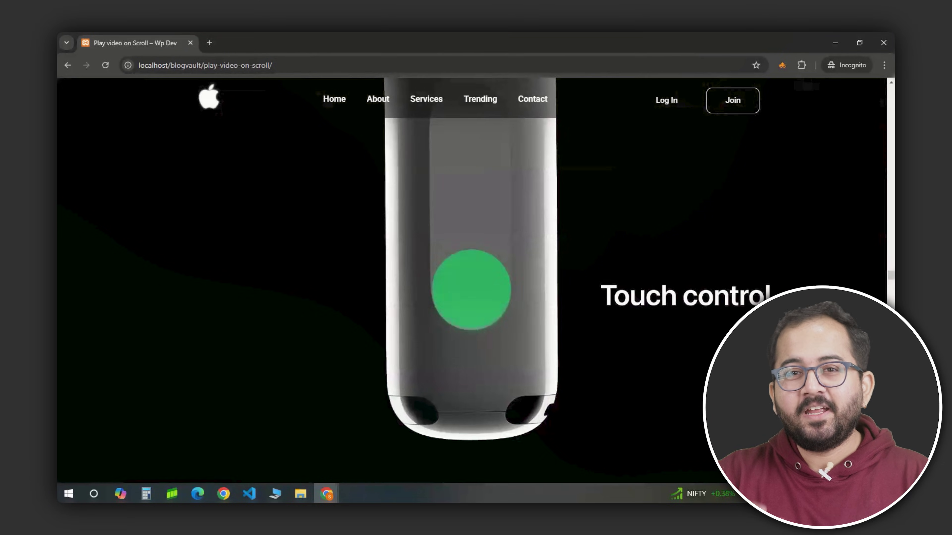
scroll(472, 281, down, 4)
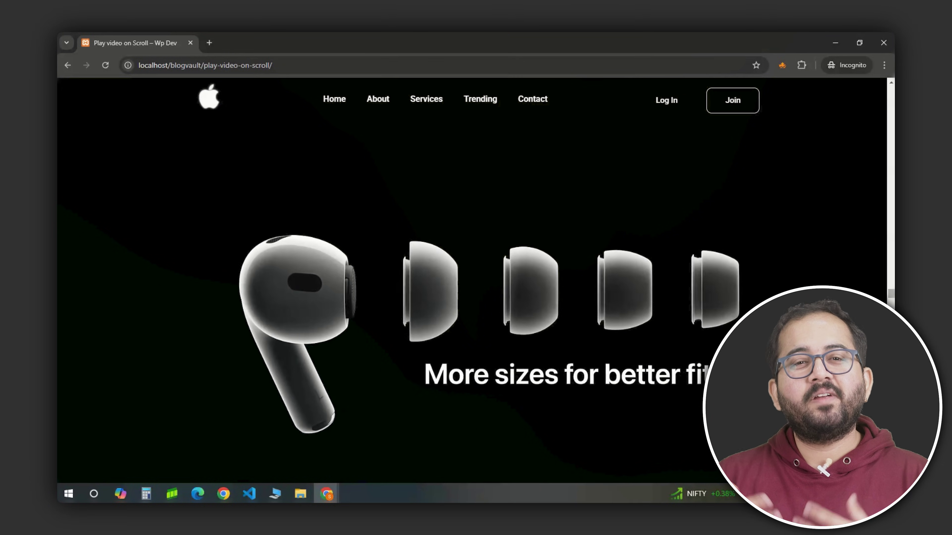
scroll(472, 281, down, 4)
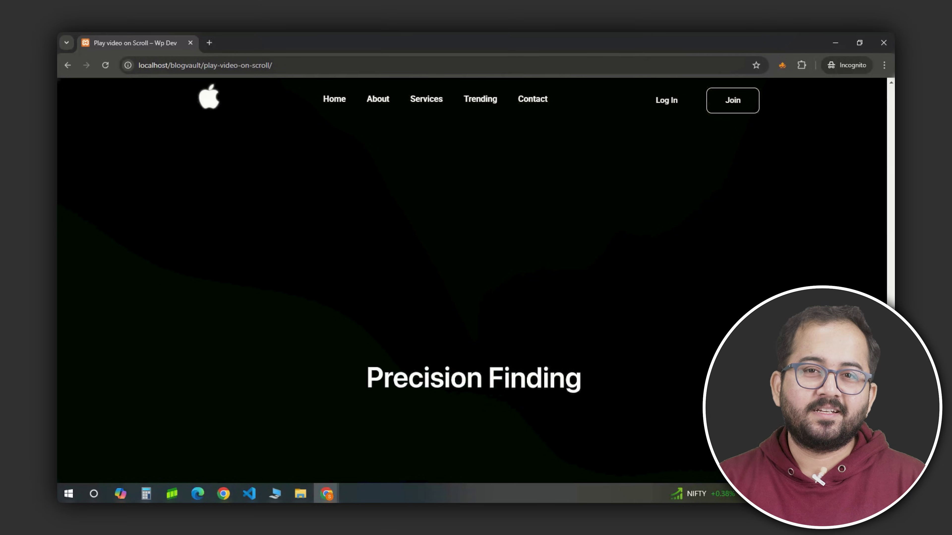
scroll(472, 281, down, 4)
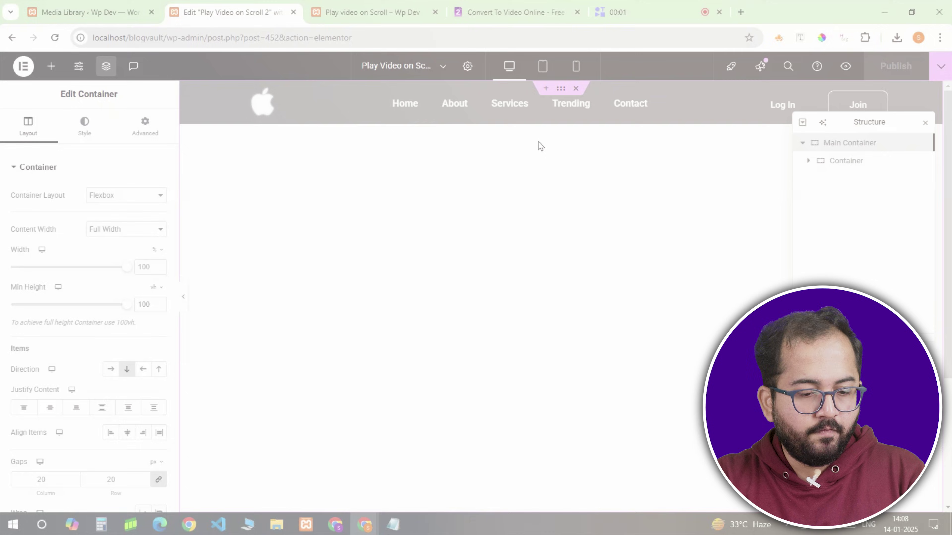
click(845, 161)
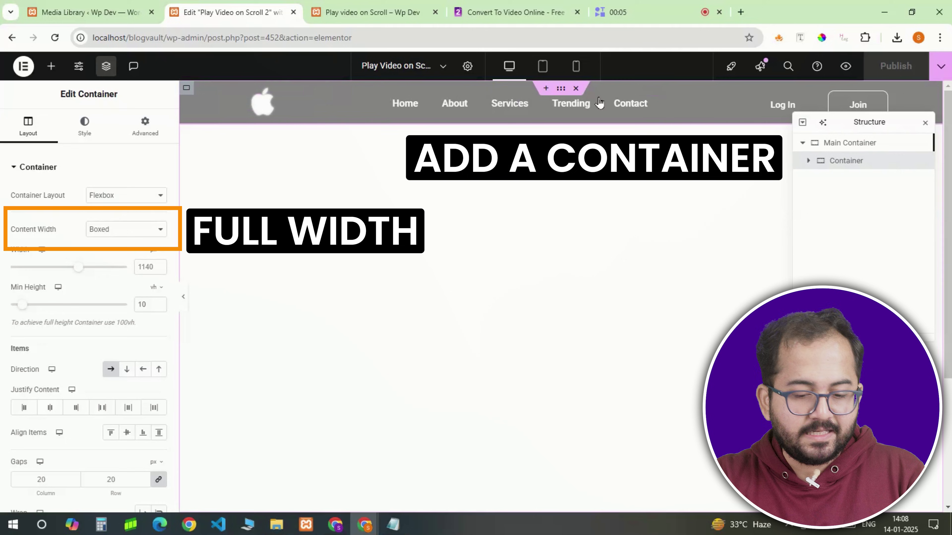
click(829, 142)
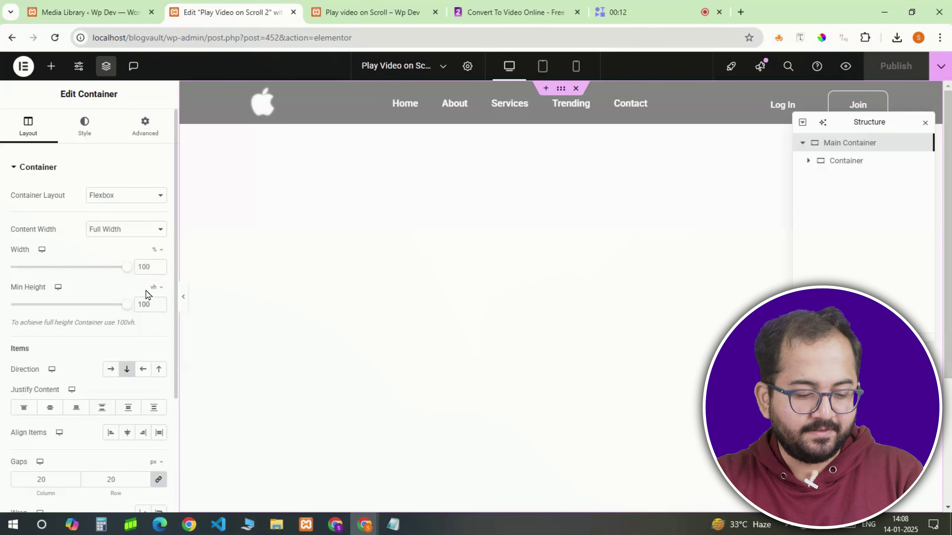
- Paste 'set-height' as the main container's CSS ID in its Advanced settings
click(145, 129)
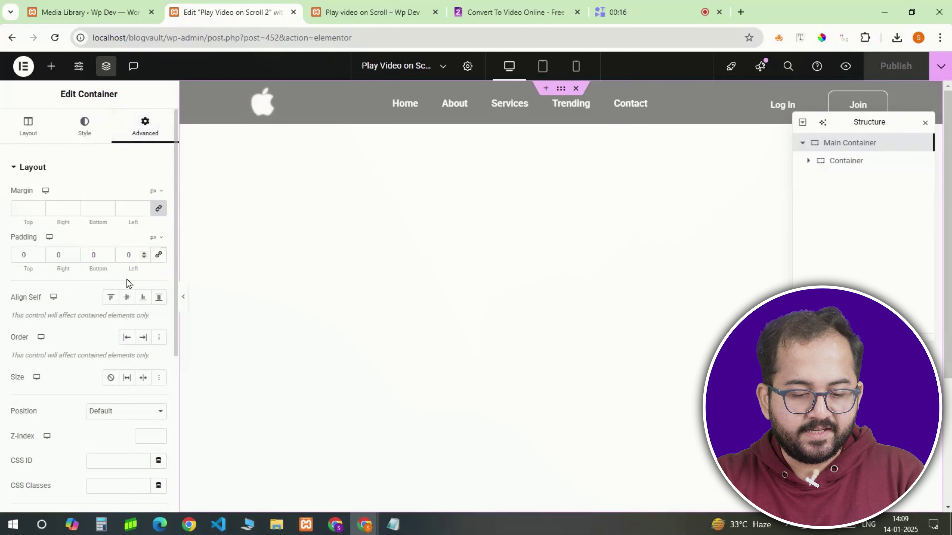
scroll(100, 314, down, 3)
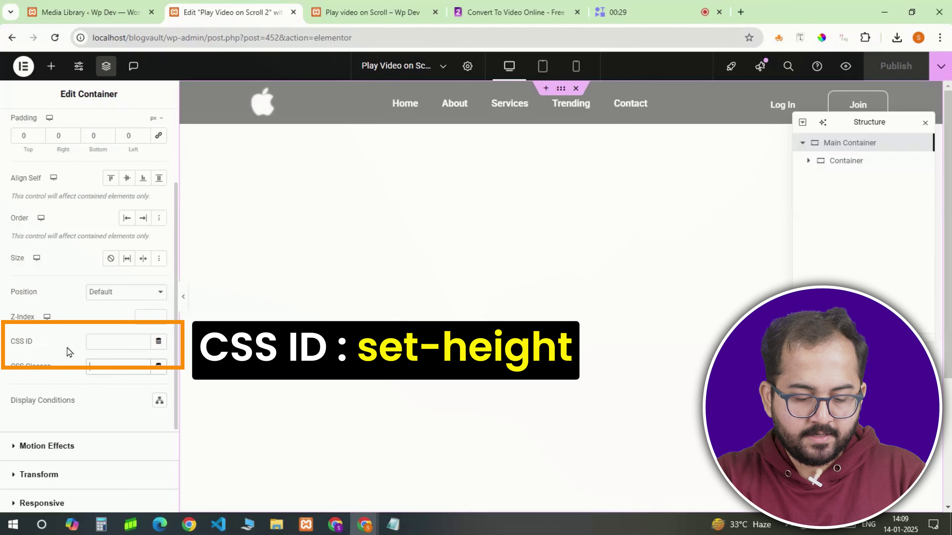
click(93, 341)
text(set-height)
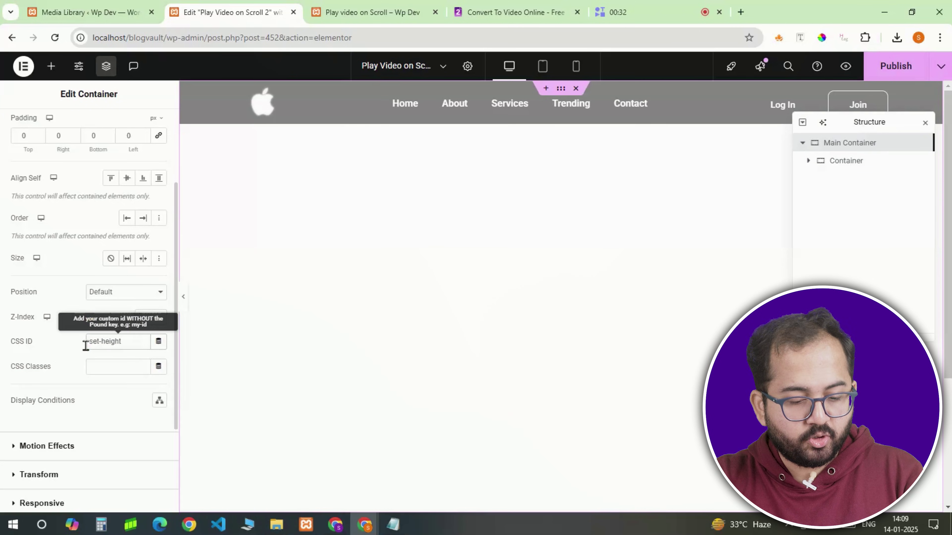
scroll(93, 248, up, 2)
scroll(93, 249, up, 2)
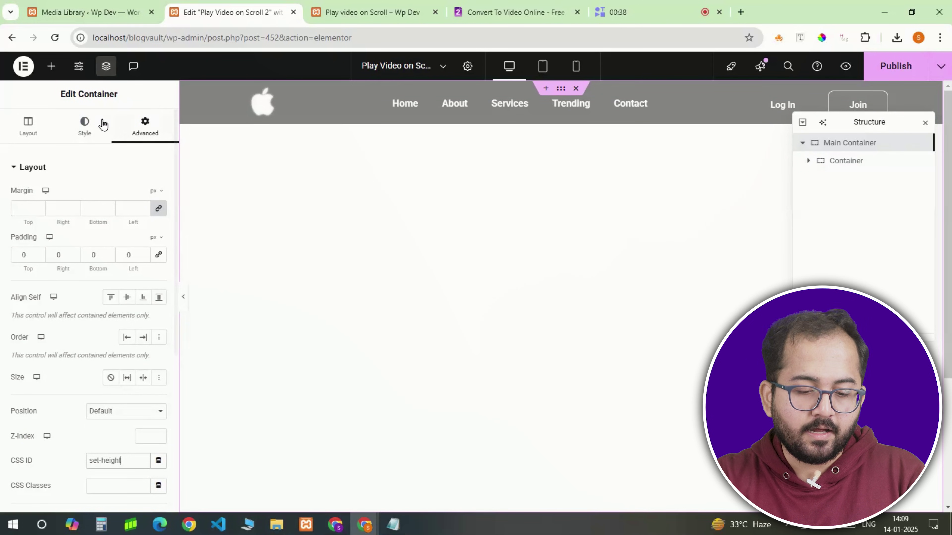
- Add a second container below the main one with Content Width set to Full Width
click(51, 66)
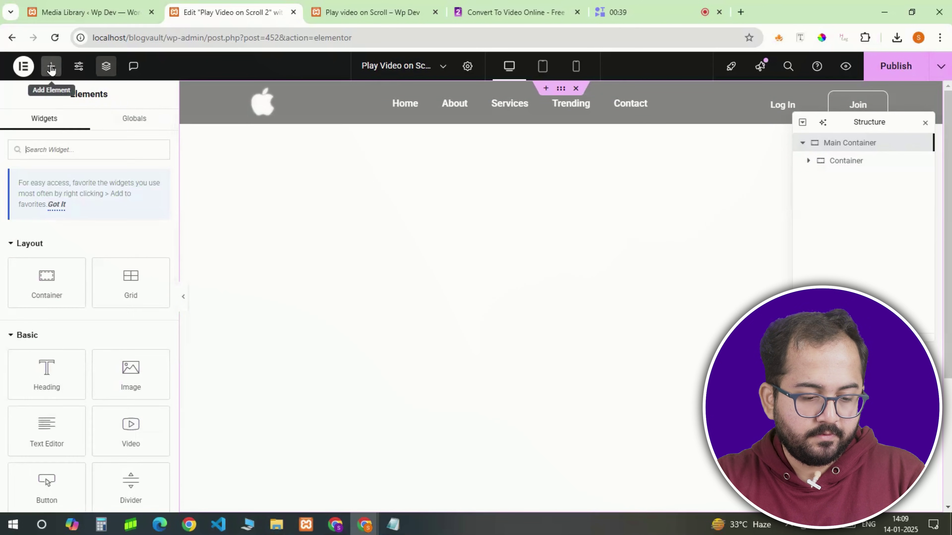
click(49, 276)
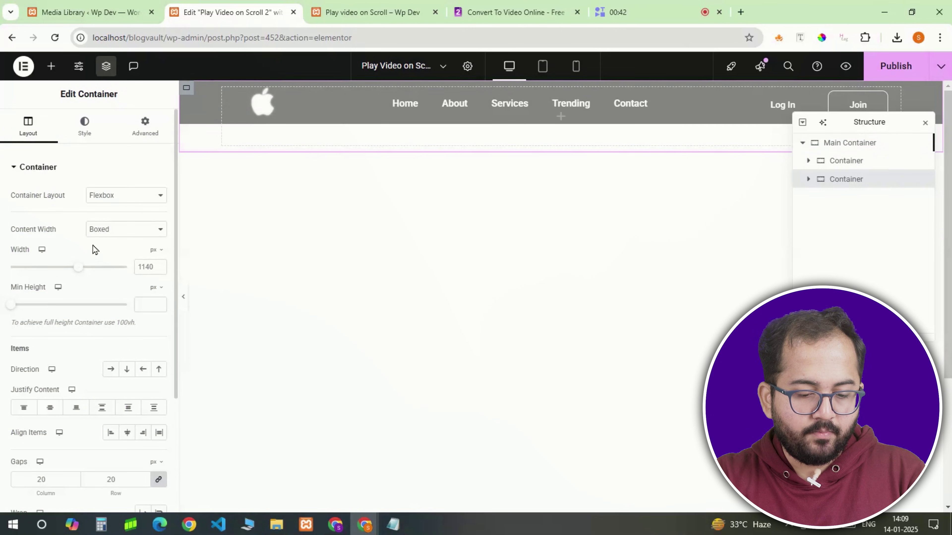
click(96, 230)
click(109, 258)
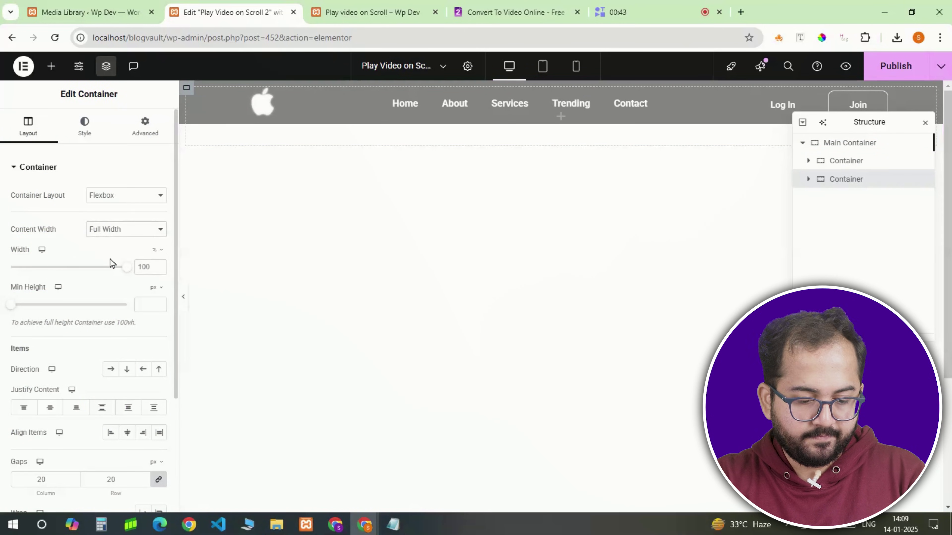
click(142, 129)
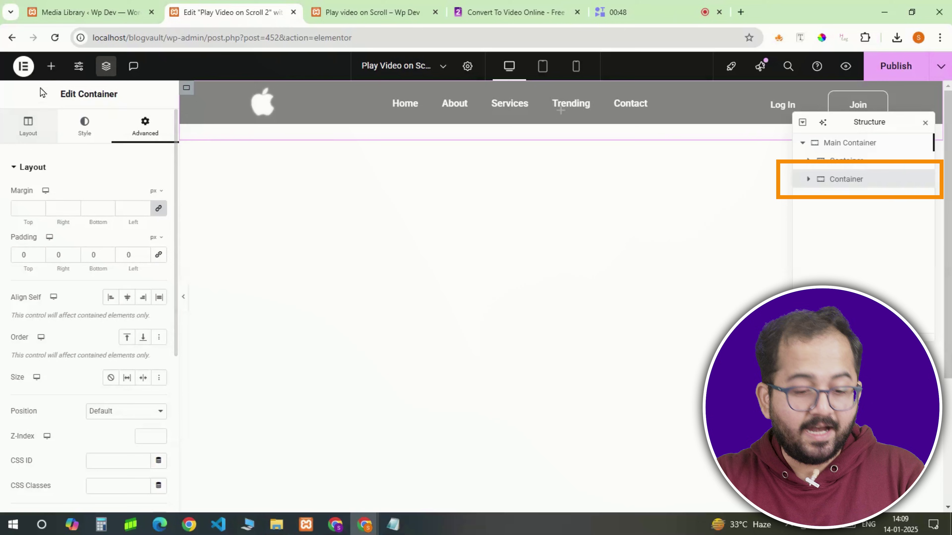
- Add an HTML widget to the second container holding a muted video tag with id v0 and empty src
click(50, 68)
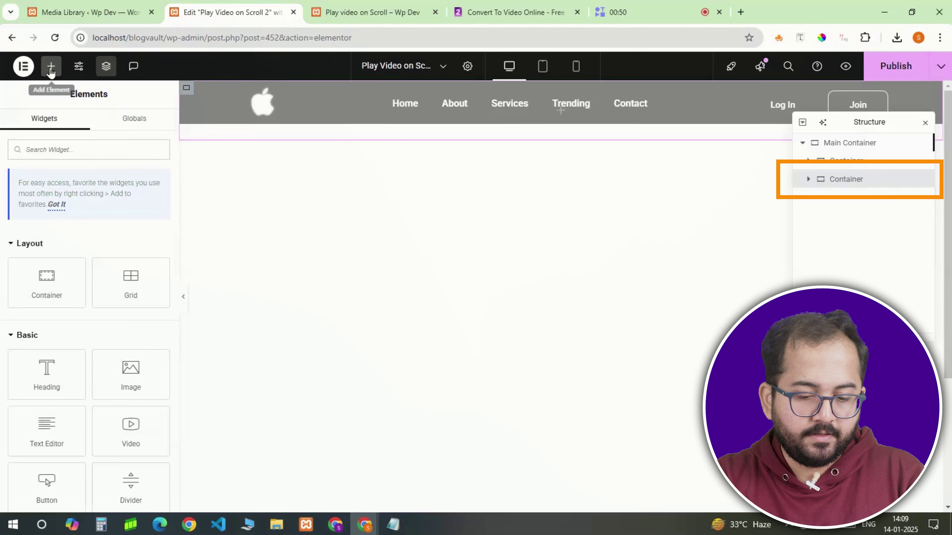
text(html)
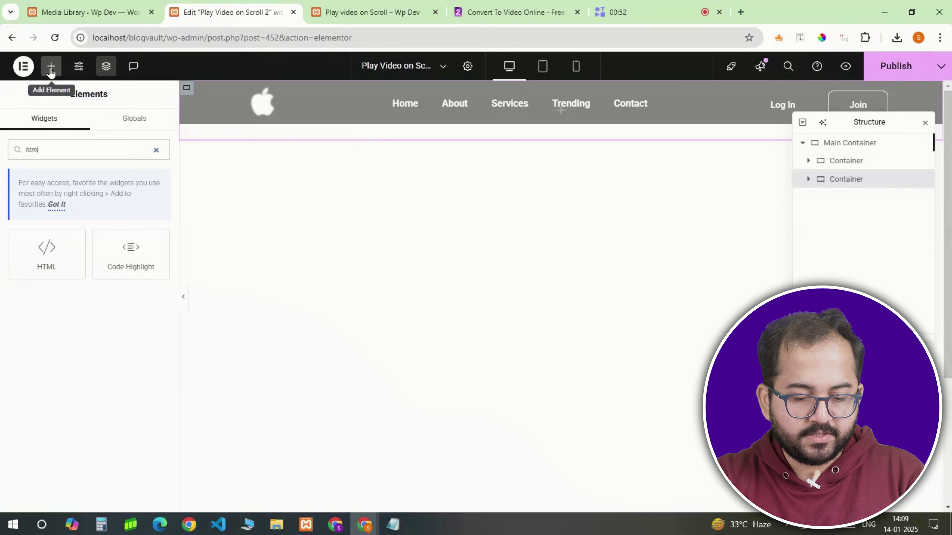
click(38, 239)
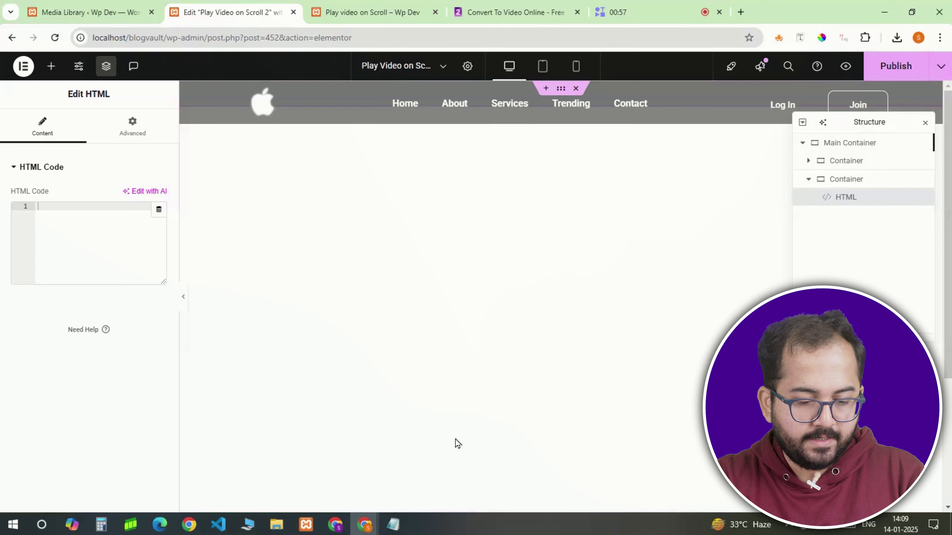
click(105, 223)
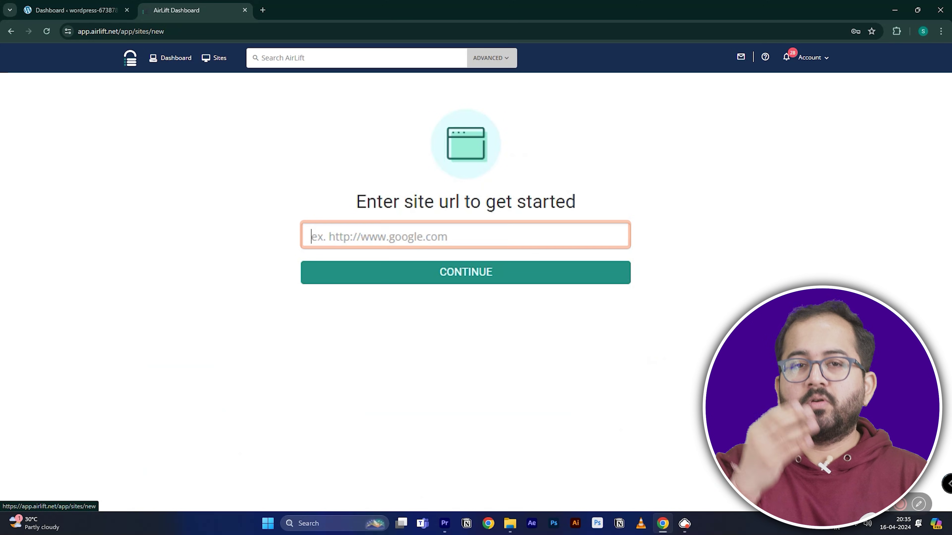
- Submit the site's URL in AirLift to get its Site Performance Report
text(https://wordpress-673878-4448699.cloudwaysapps.com/)
click(393, 275)
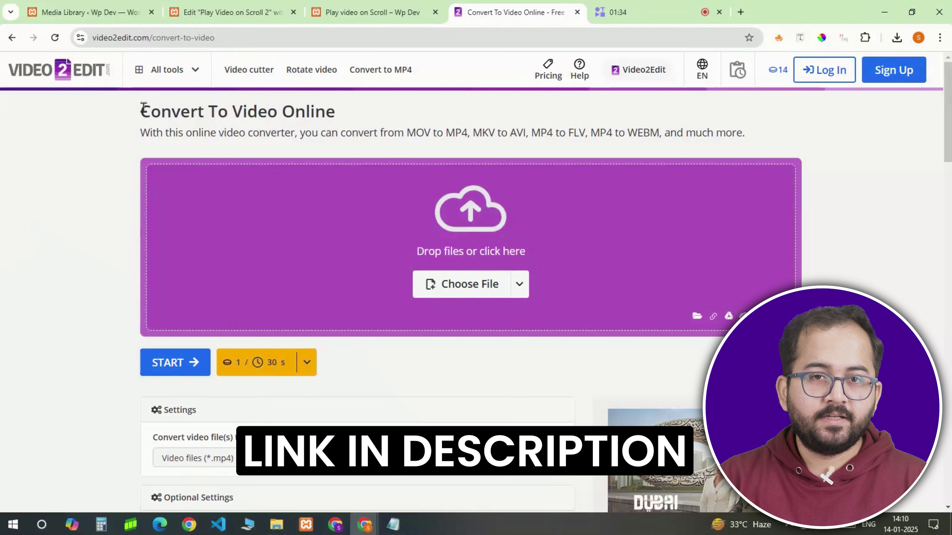
- Convert videoplayback.mp4 to a 35.74 MB MP4 on Video2Edit and download the result
drag(143, 110, 353, 117)
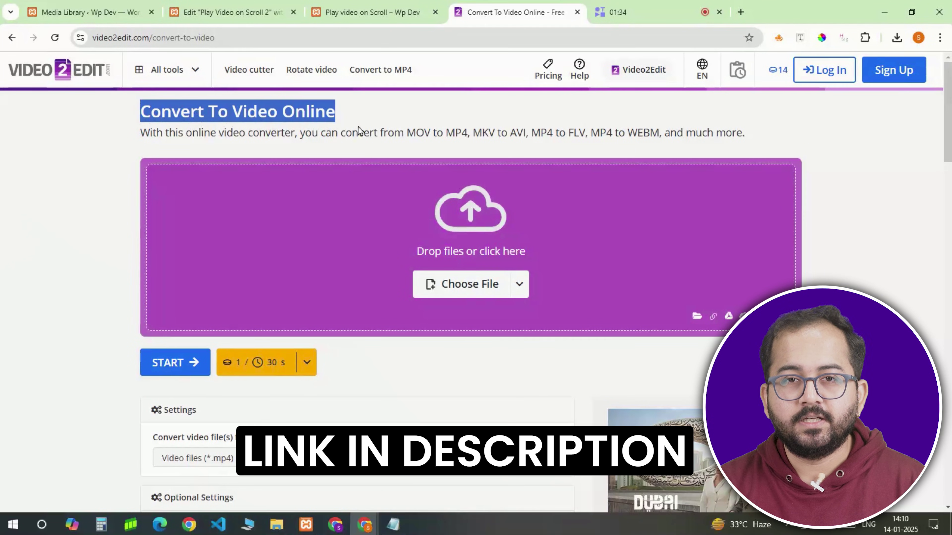
click(484, 297)
click(712, 289)
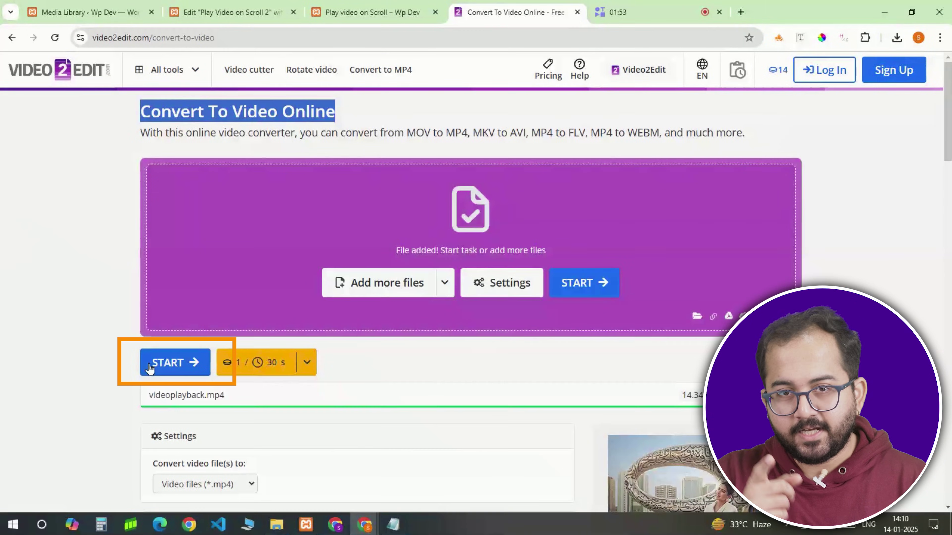
click(175, 363)
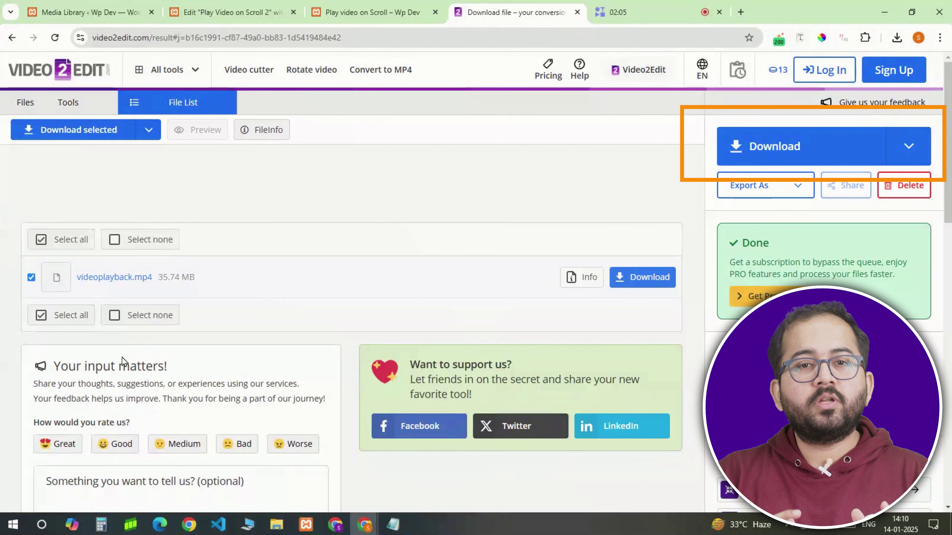
click(795, 152)
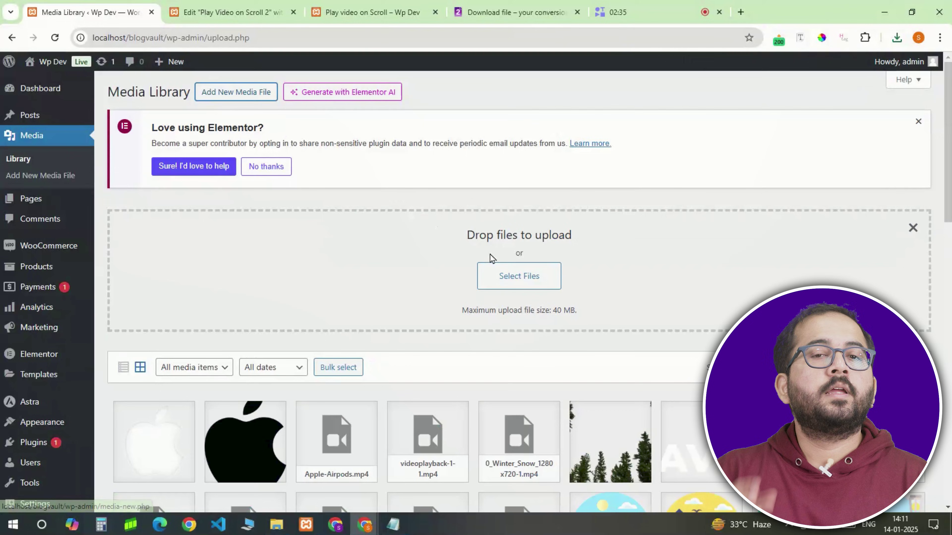
- Upload videoplayback (2) to the WordPress Media Library and copy the videoplayback-2.mp4 file URL
click(507, 277)
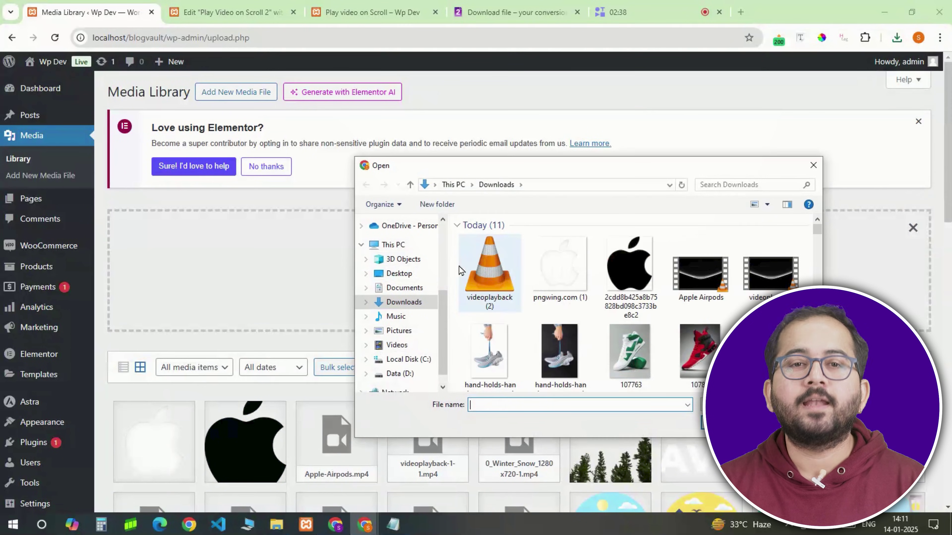
click(483, 272)
click(715, 423)
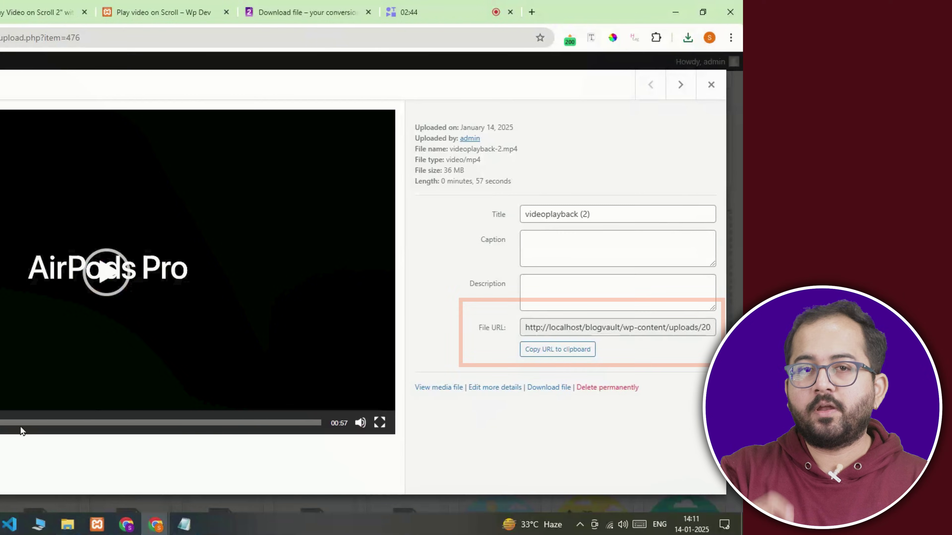
click(549, 353)
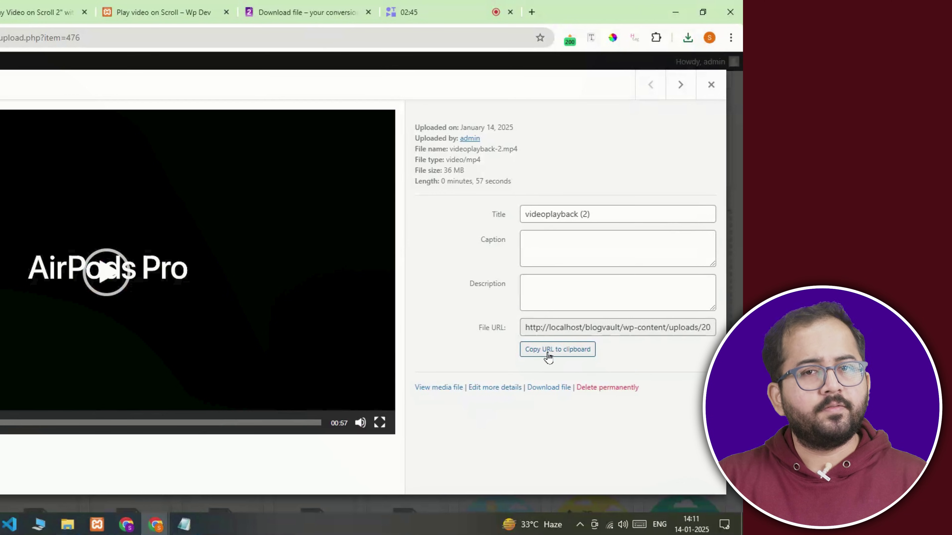
click(549, 353)
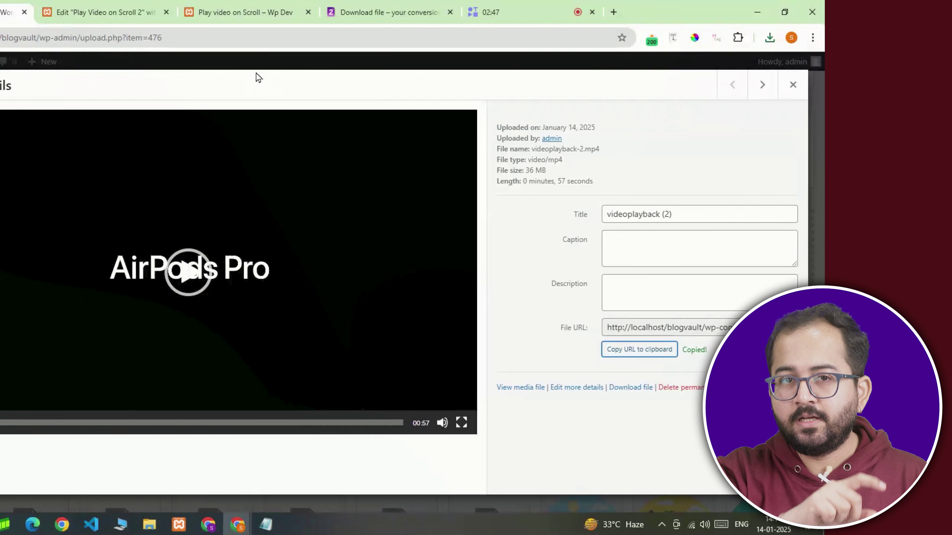
- Paste the videoplayback-2.mp4 URL into the video tag's src in Elementor's HTML widget
click(15, 12)
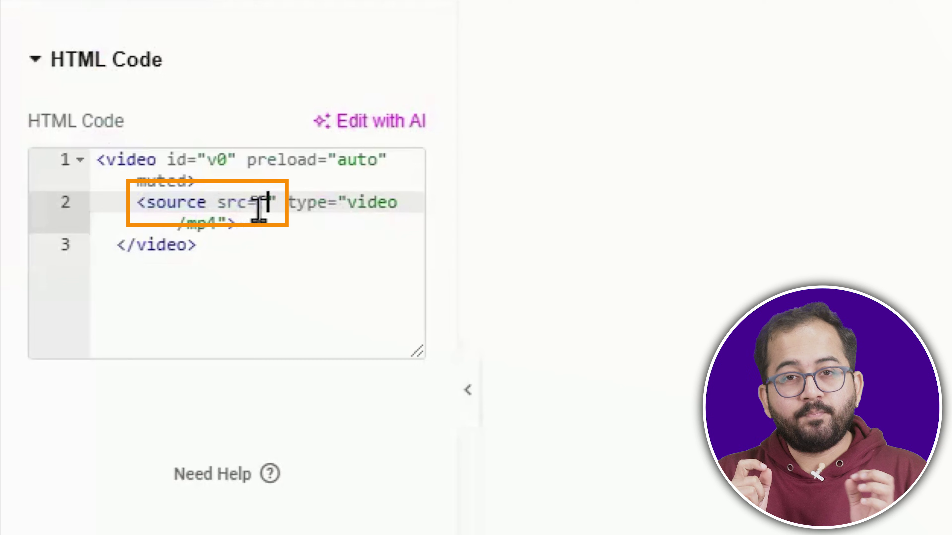
key(ctrl+v)
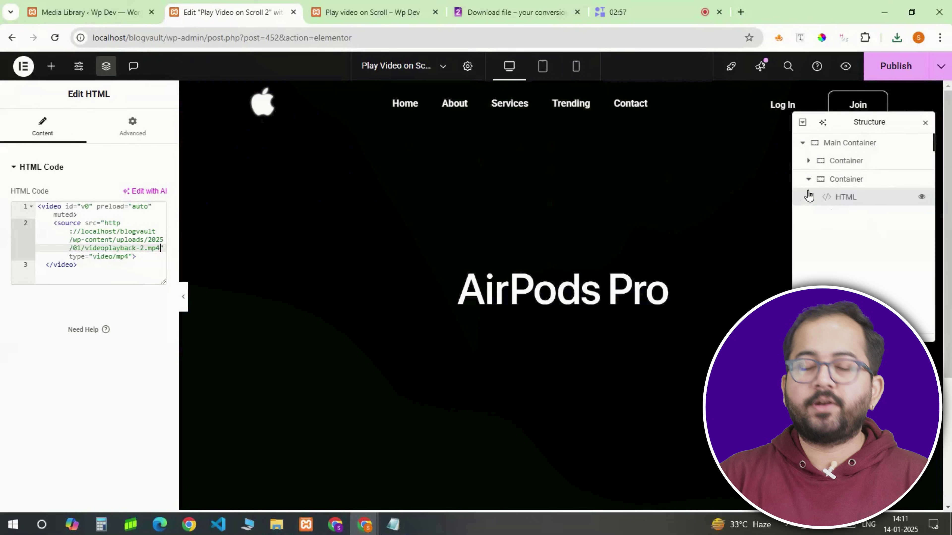
- Add a new single-column flexbox container below the video section
scroll(609, 341, down, 4)
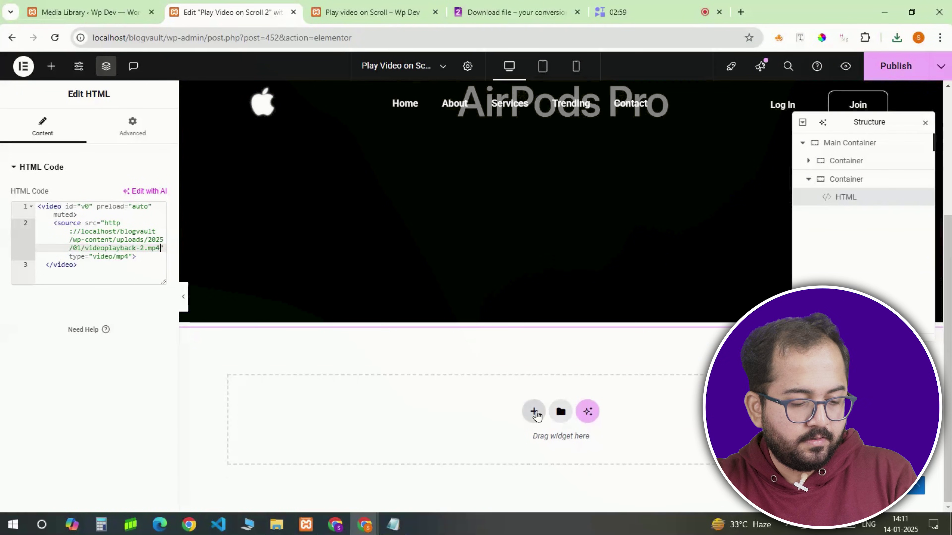
click(535, 414)
click(524, 452)
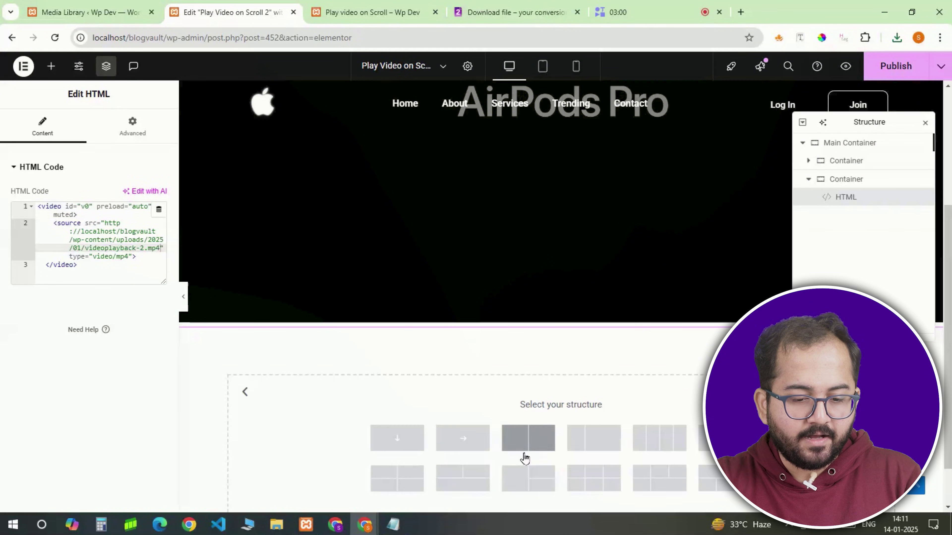
click(409, 447)
- Add an HTML widget to it with the pasted scroll-playback style and script code for video v0
click(50, 68)
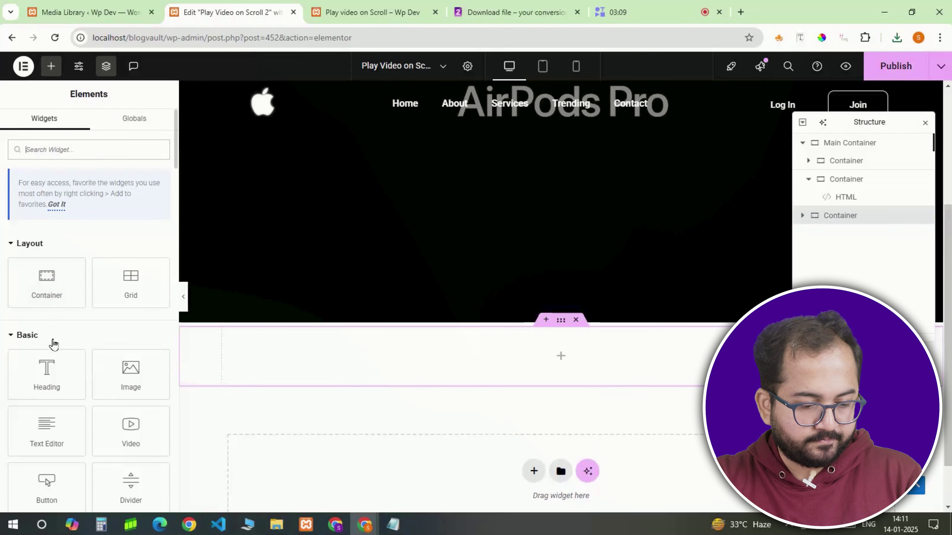
text(html)
click(30, 250)
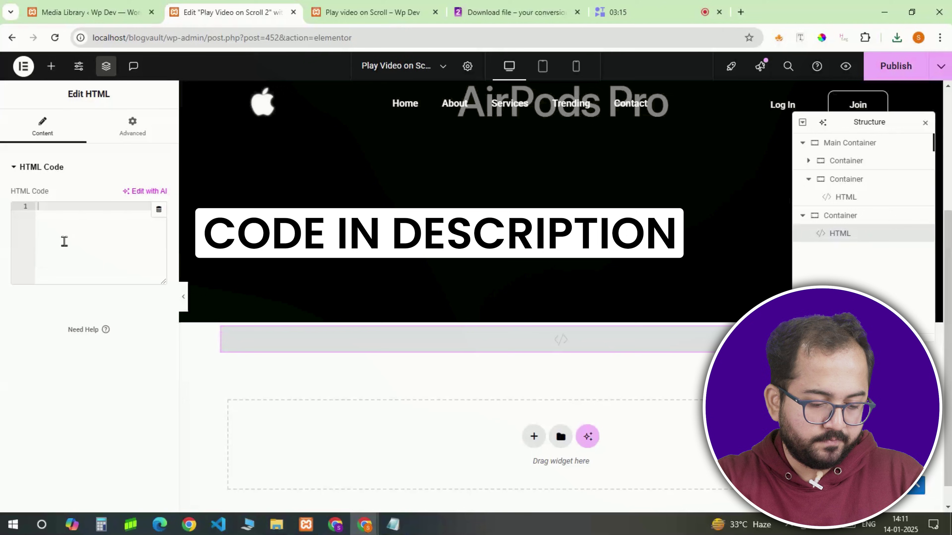
key(ctrl+v)
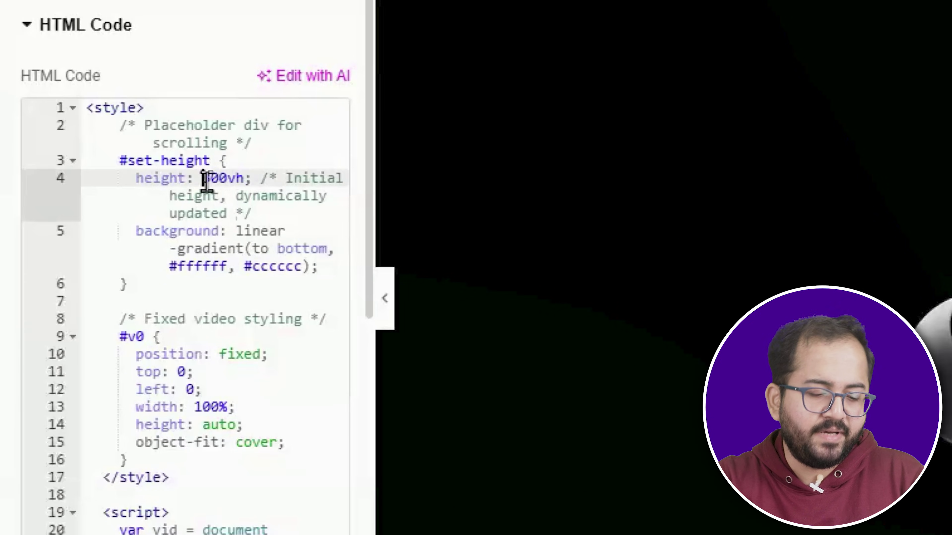
drag(97, 240, 116, 240)
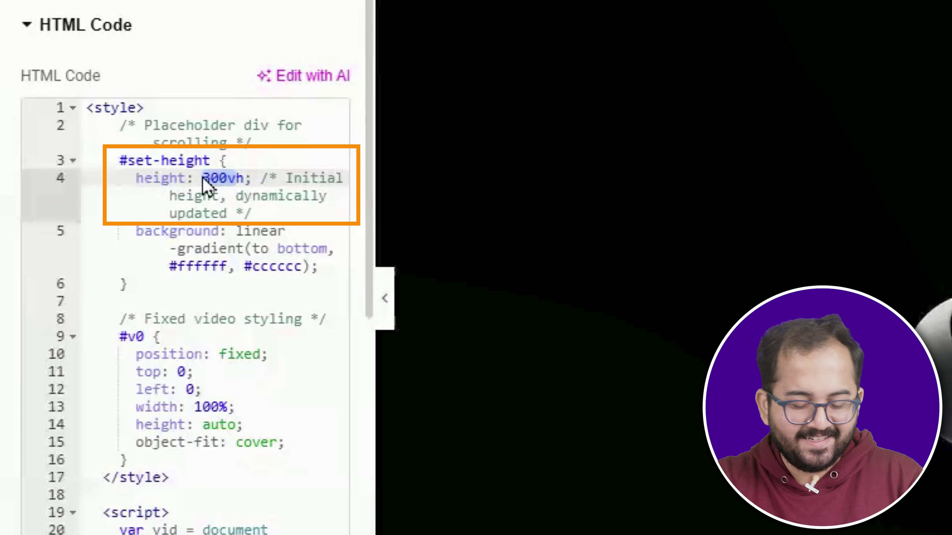
click(208, 179)
scroll(312, 329, down, 3)
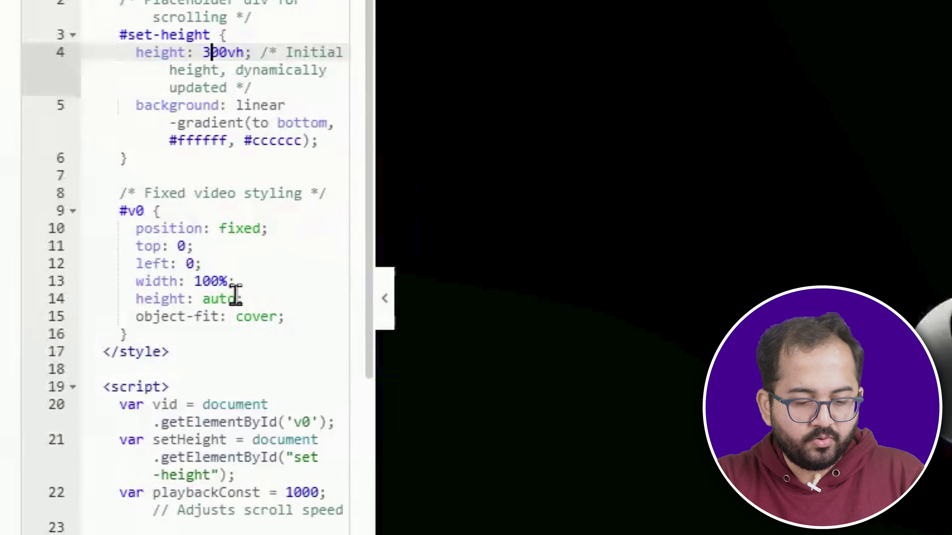
scroll(235, 296, down, 9)
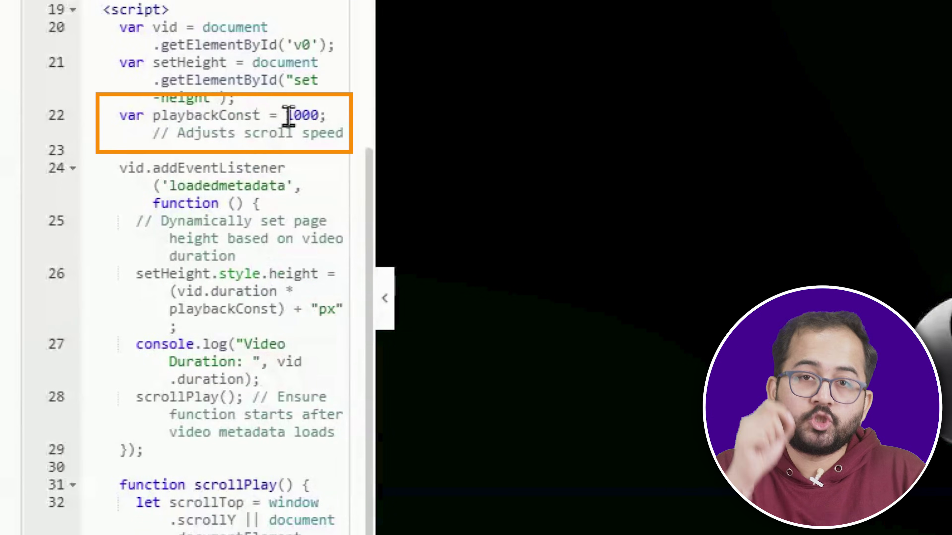
drag(288, 117, 346, 134)
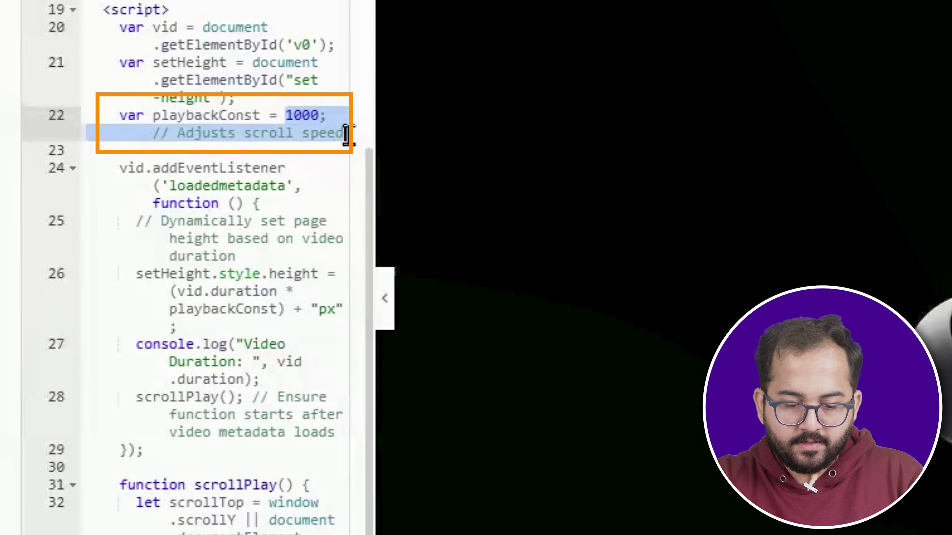
- Update the Play Video on Scroll 2 page and scroll its preview to see the AirPods video advance
click(263, 194)
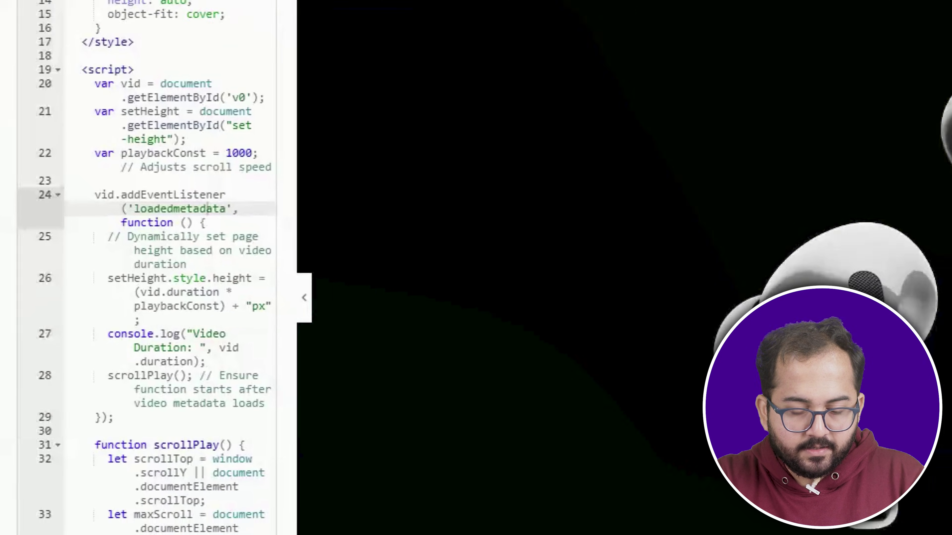
click(894, 71)
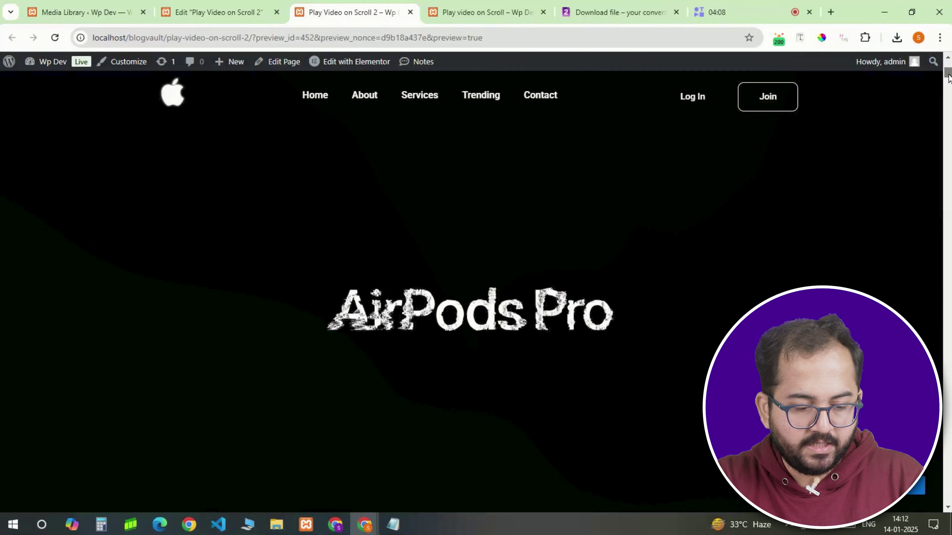
scroll(948, 101, down, 3)
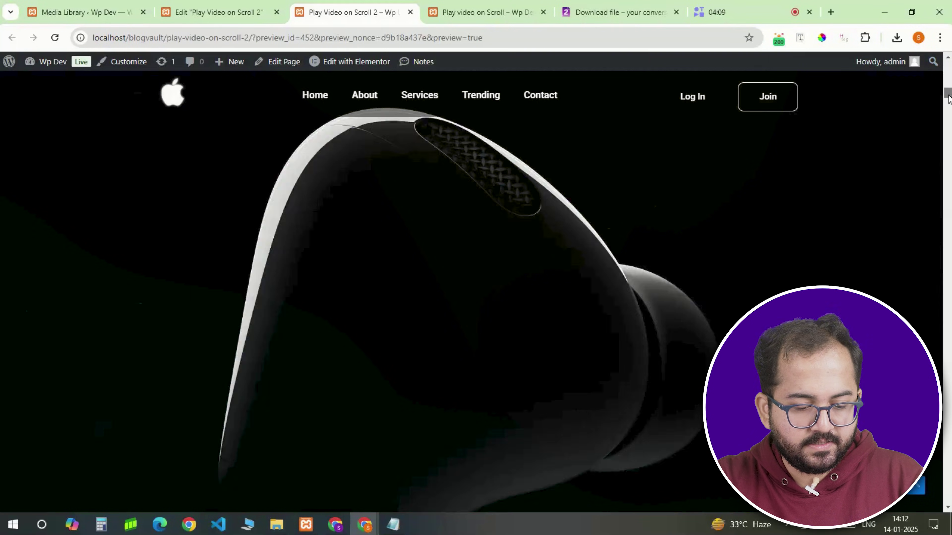